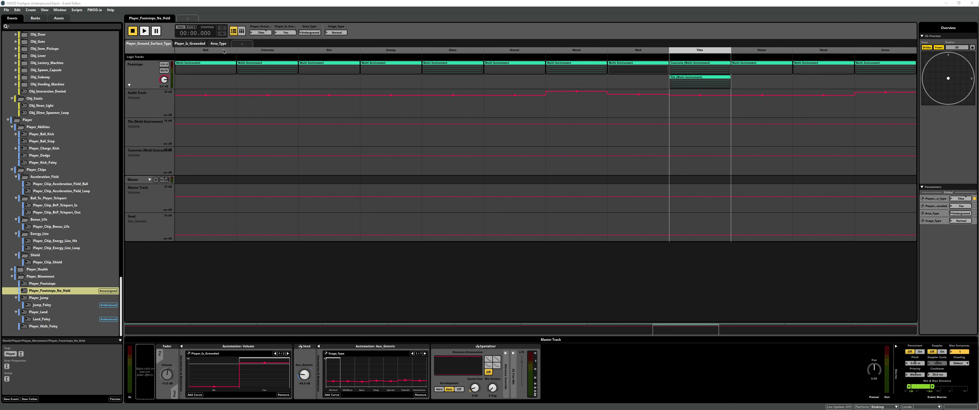
# - Inspect the playlists of the multi instruments on the Footsteps track for Concrete, Glass, Metal, Mud and Tiles
pyautogui.click(270, 70)
pyautogui.click(442, 71)
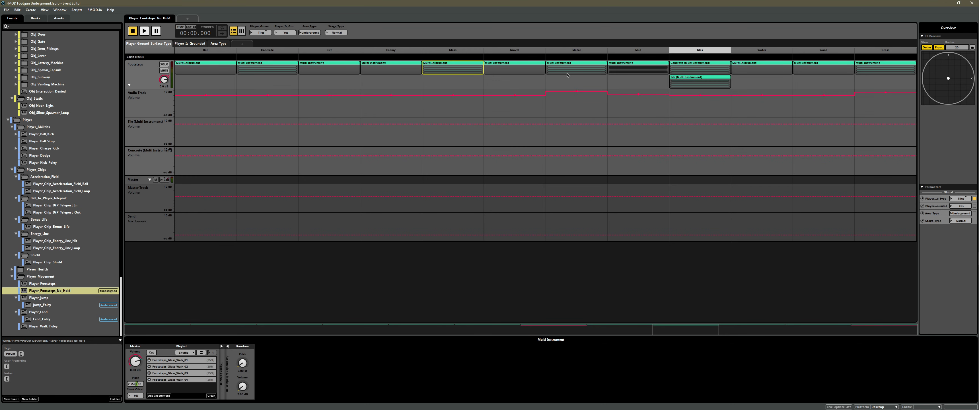
pyautogui.click(602, 69)
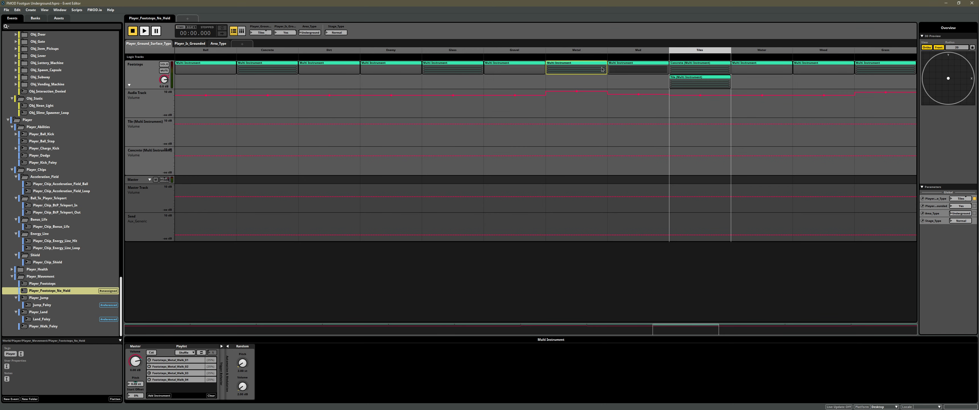
pyautogui.click(630, 68)
pyautogui.click(702, 69)
pyautogui.click(702, 81)
pyautogui.click(652, 73)
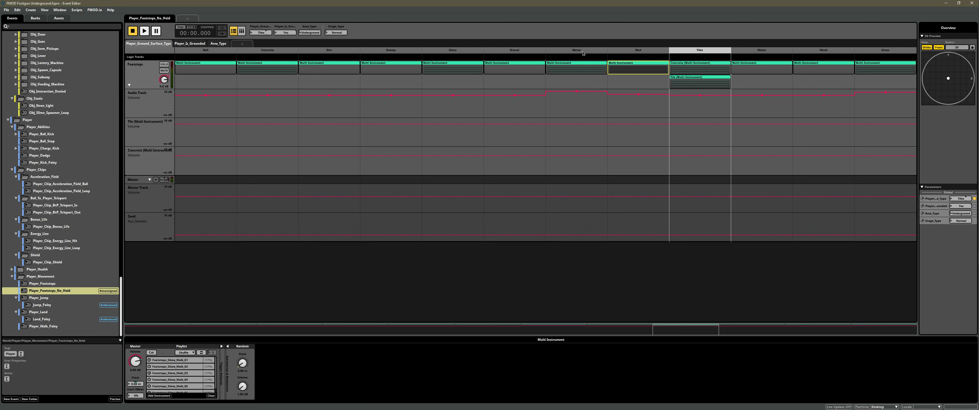
# - Preview the Mud and Tiles surface positions and compare the Mud instrument with the Concrete multi instrument stacked on Tiles
pyautogui.click(644, 53)
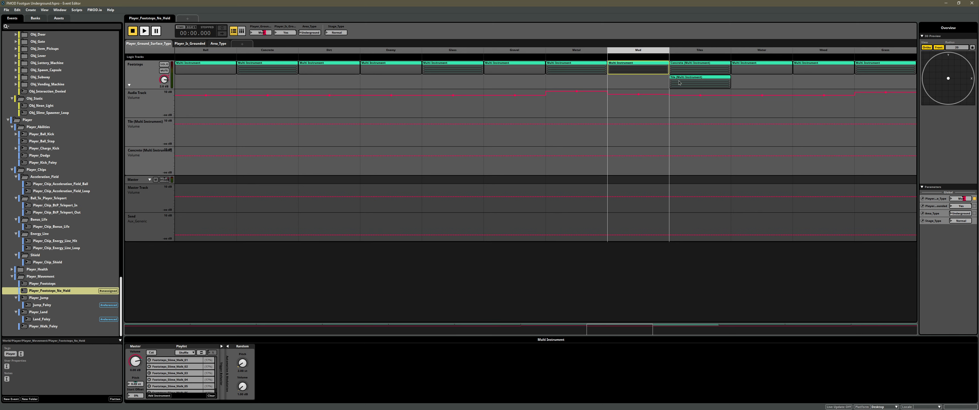
pyautogui.click(703, 50)
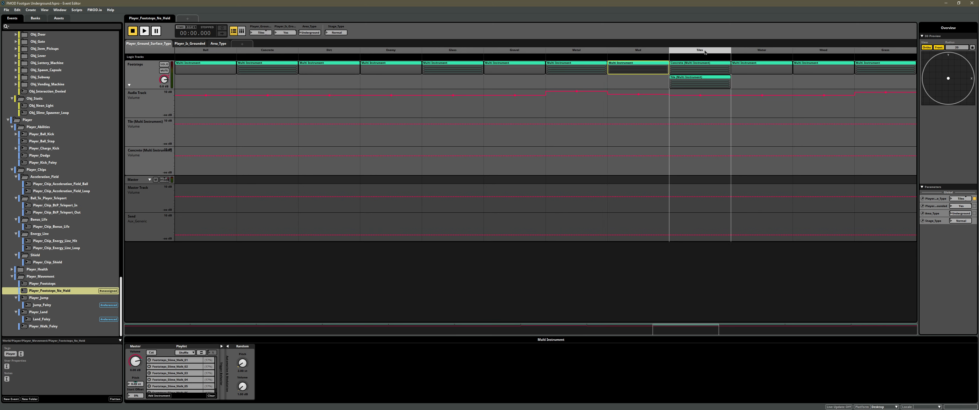
pyautogui.click(702, 72)
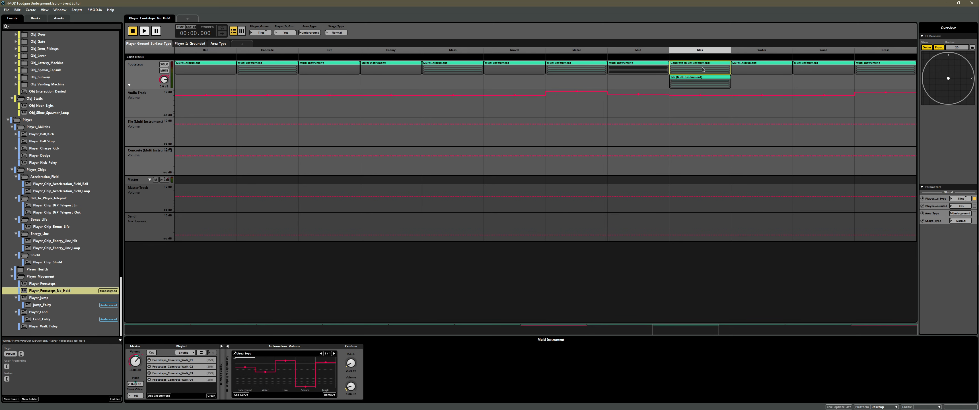
pyautogui.click(651, 69)
pyautogui.click(696, 70)
# - Audition the event while changing the Player_Ground_Surface_Type value from Tiles to Mud
pyautogui.moveTo(261, 32); pyautogui.dragTo(263, 31)
pyautogui.press('space')
pyautogui.press('space')
pyautogui.moveTo(264, 31); pyautogui.dragTo(263, 33)
pyautogui.press('space')
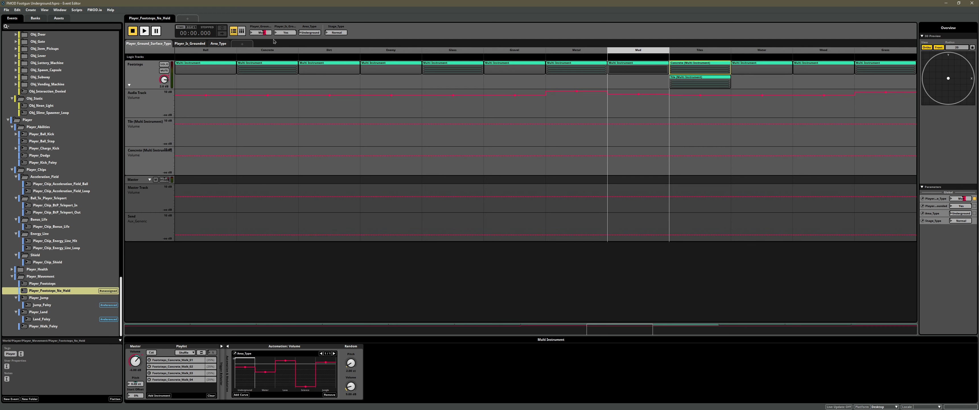
# - Open the Player_Ground_Surface_Type parameter for editing and examine its scope and additional options
pyautogui.rightClick(262, 27)
pyautogui.click(283, 56)
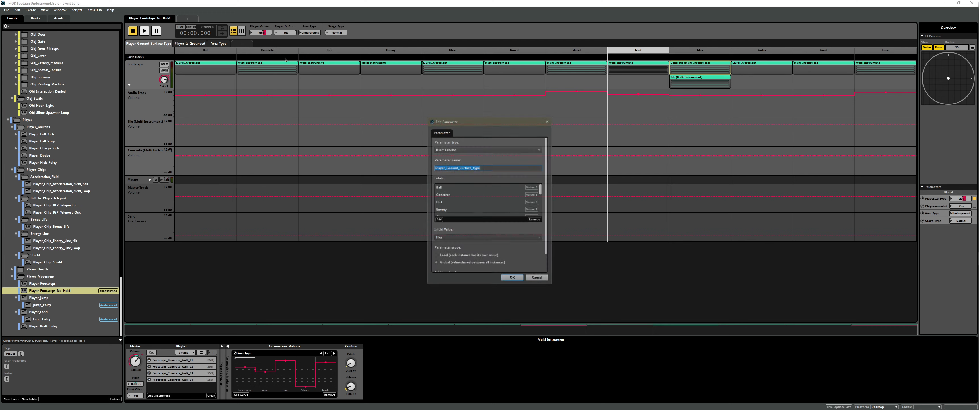
pyautogui.scroll(-2, 486, 209)
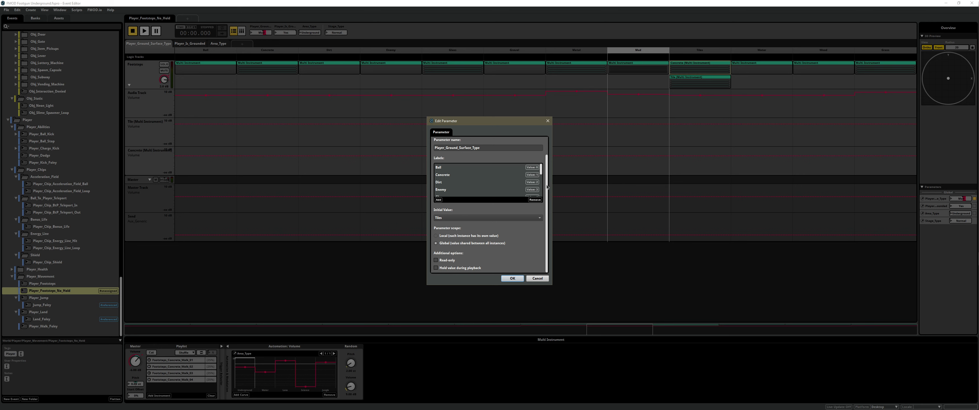
pyautogui.moveTo(546, 185); pyautogui.dragTo(549, 205)
pyautogui.moveTo(500, 120); pyautogui.dragTo(466, 117)
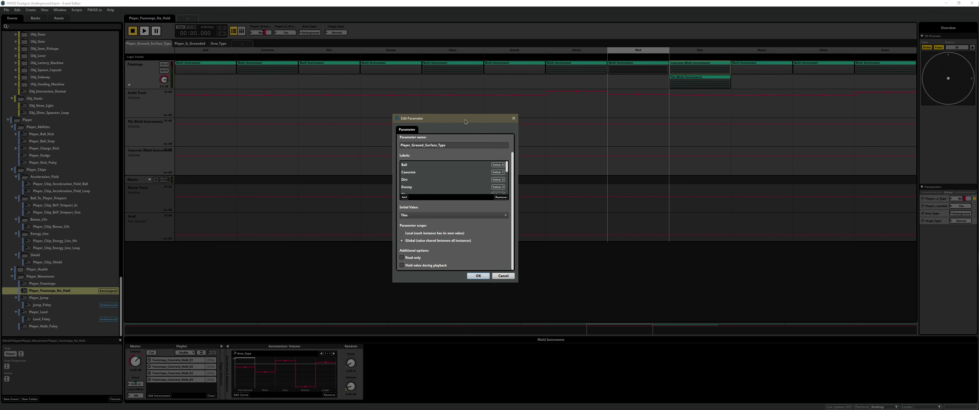
# - Highlight the sentence on held global parameters in the browser's FMOD parameters reference, return to FMOD Studio and dismiss the parameter settings
pyautogui.hotkey('alt', 'Tab')
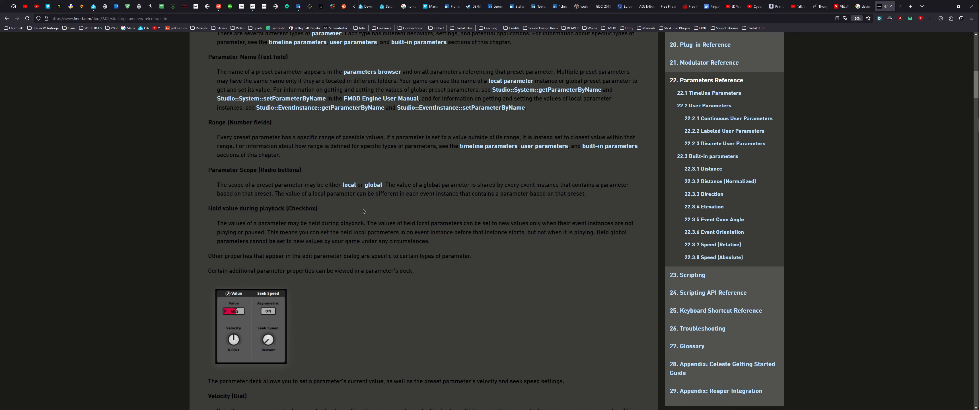
pyautogui.moveTo(596, 232); pyautogui.dragTo(430, 242)
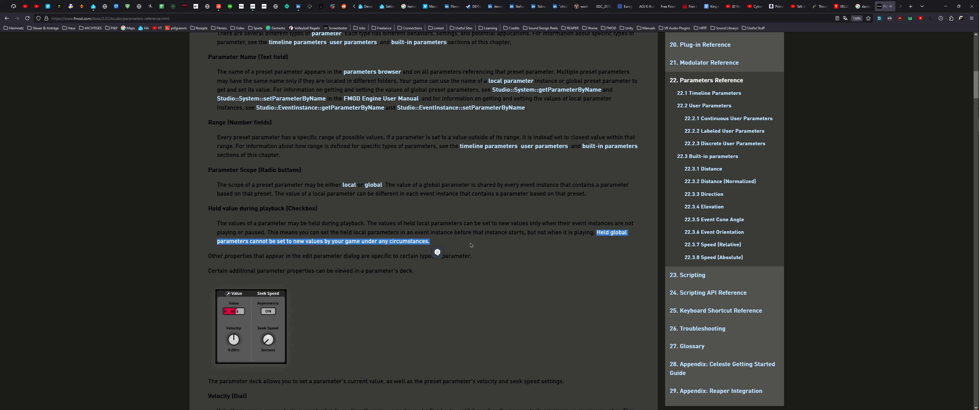
pyautogui.hotkey('alt', 'Tab')
pyautogui.moveTo(462, 121); pyautogui.dragTo(487, 101)
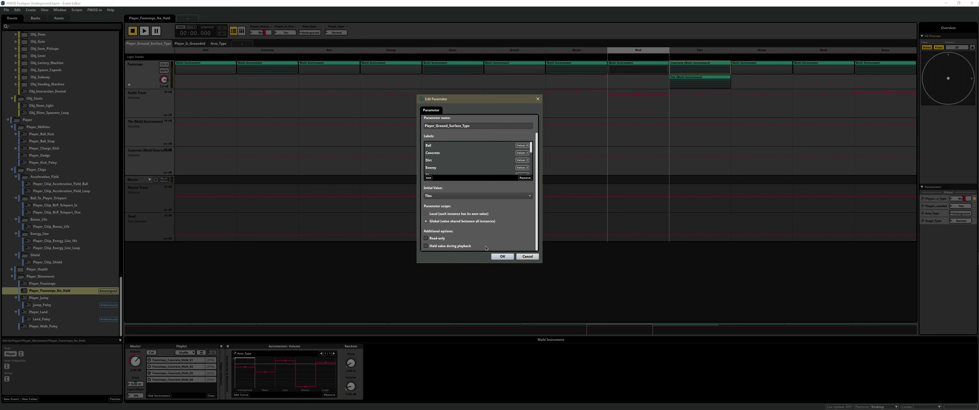
pyautogui.click(531, 257)
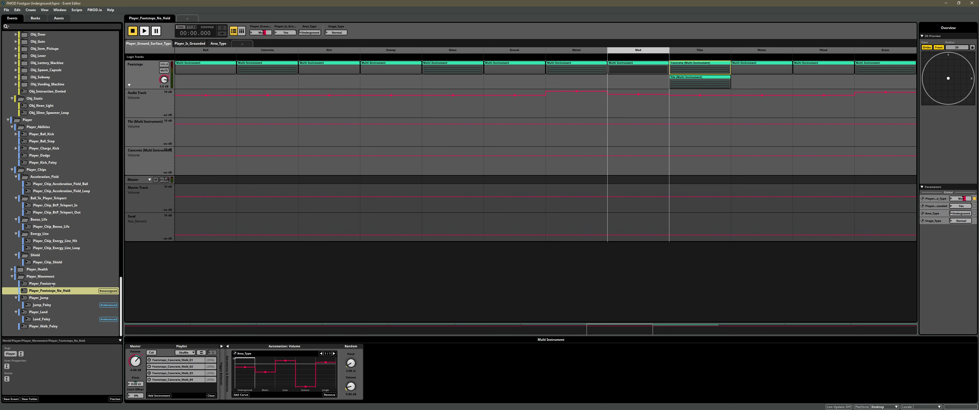
# - Open the Player_Footsteps event and examine the scope and additional options of its Player_Ground_Surface_Type_LOCAL parameter
pyautogui.click(52, 284)
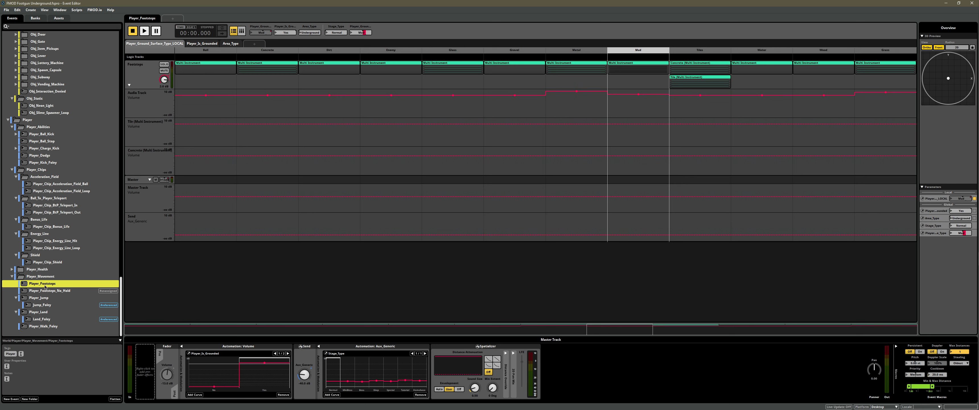
pyautogui.click(401, 27)
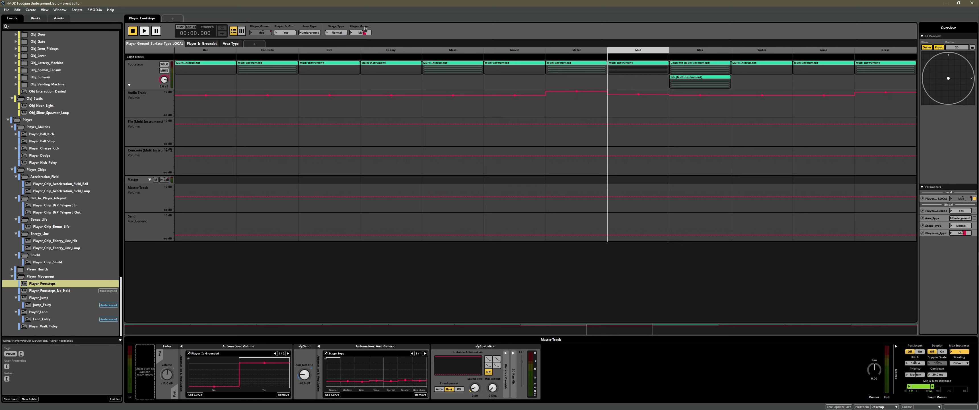
pyautogui.rightClick(260, 27)
pyautogui.click(280, 56)
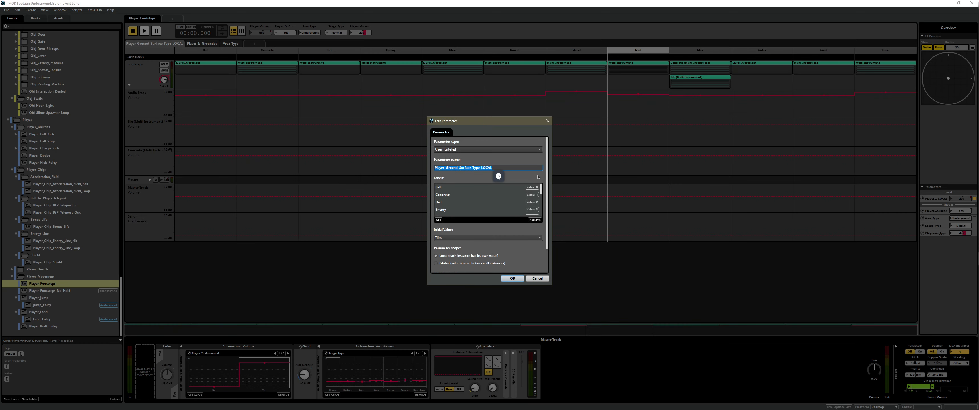
pyautogui.moveTo(546, 162)
pyautogui.mouseDown()
pyautogui.moveTo(546, 173)
pyautogui.moveTo(546, 163)
pyautogui.mouseUp()
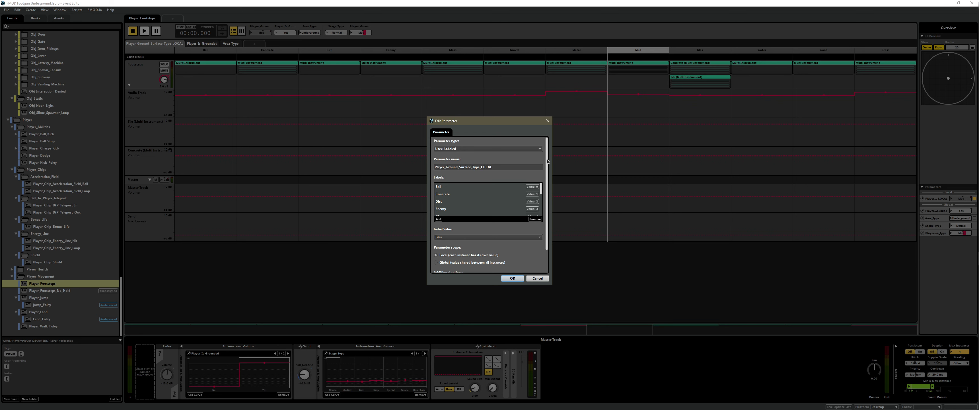
pyautogui.moveTo(548, 161); pyautogui.dragTo(547, 199)
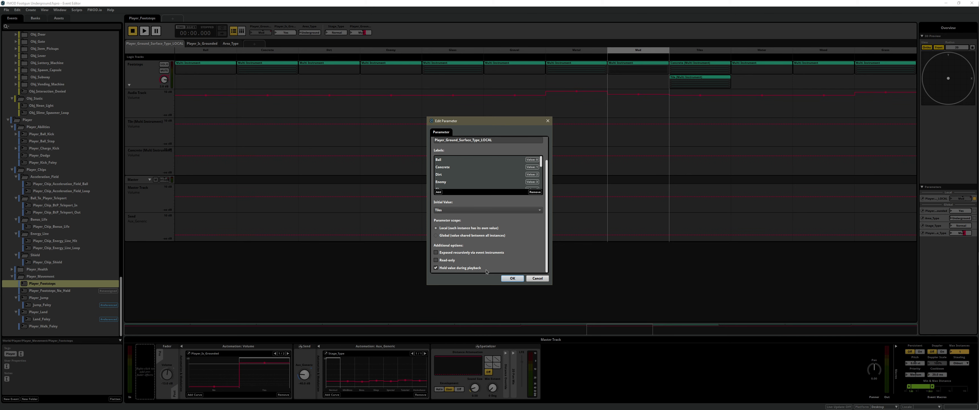
pyautogui.click(534, 277)
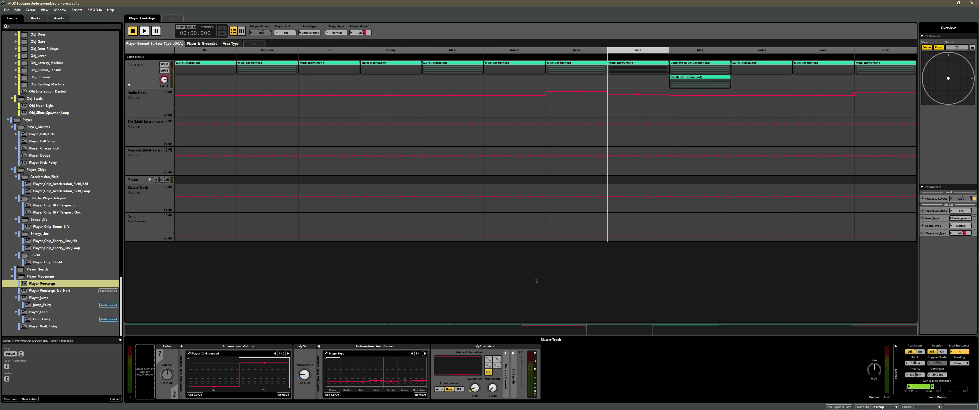
# - Show the local surface parameter's automation and audition the event while setting the global Player_Ground_Surface_Type to Metal
pyautogui.click(260, 29)
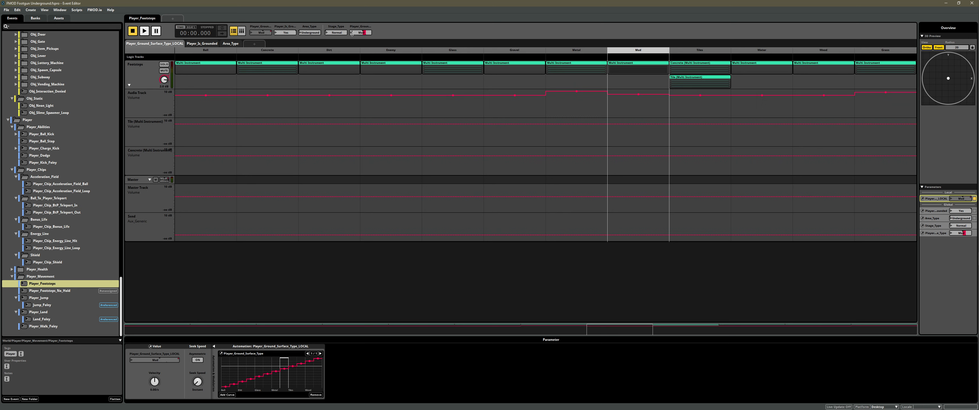
pyautogui.moveTo(364, 35)
pyautogui.moveTo(364, 33); pyautogui.dragTo(366, 39)
pyautogui.press('space')
pyautogui.press('space')
pyautogui.press('space')
pyautogui.press('space')
pyautogui.press('space')
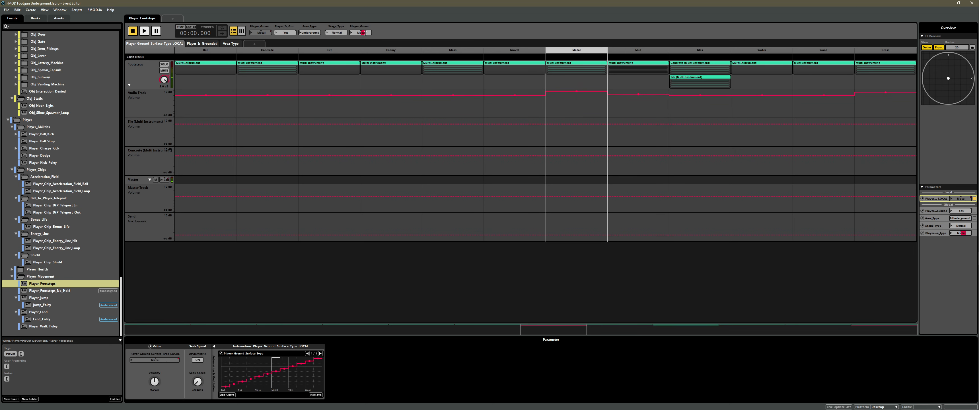